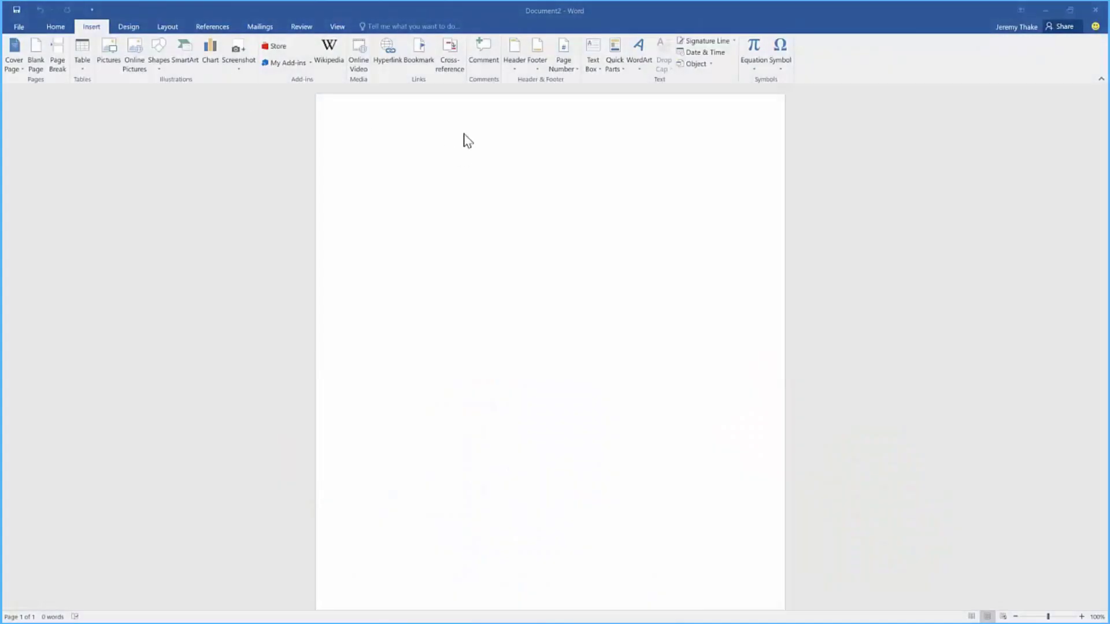
- Launch the MailChimp for Microsoft Word add-in from My Add-ins beside the blank document
click(97, 27)
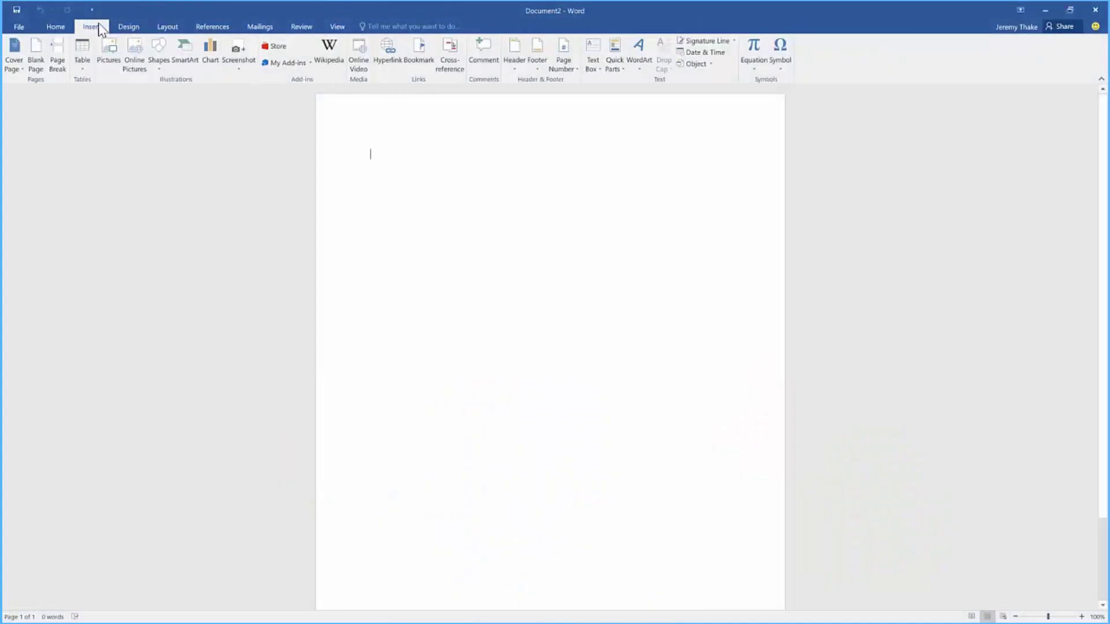
click(310, 63)
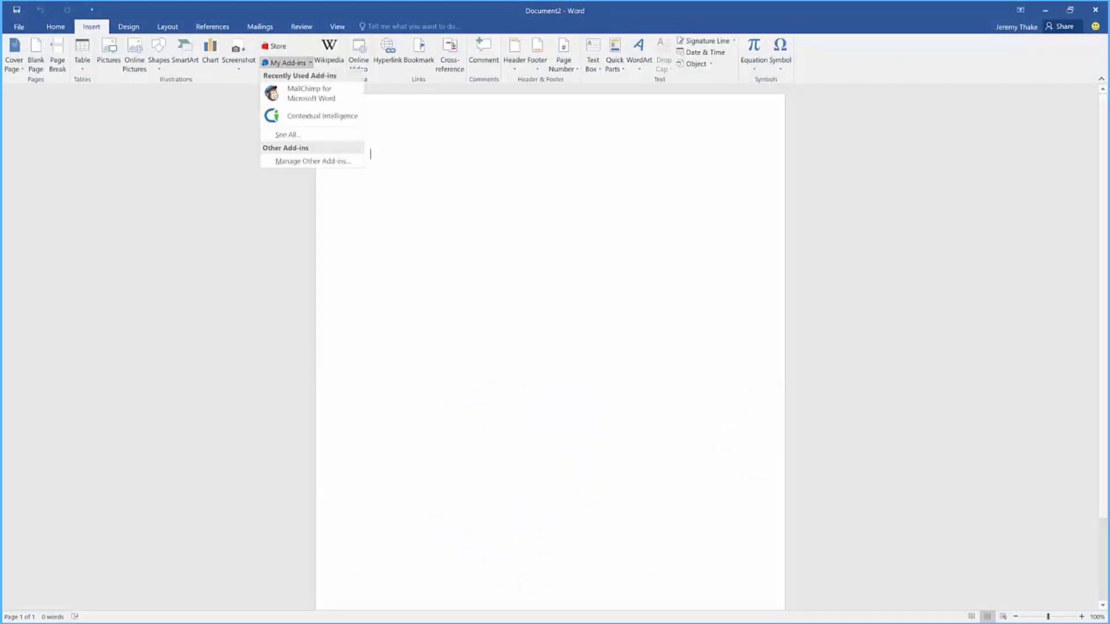
click(337, 102)
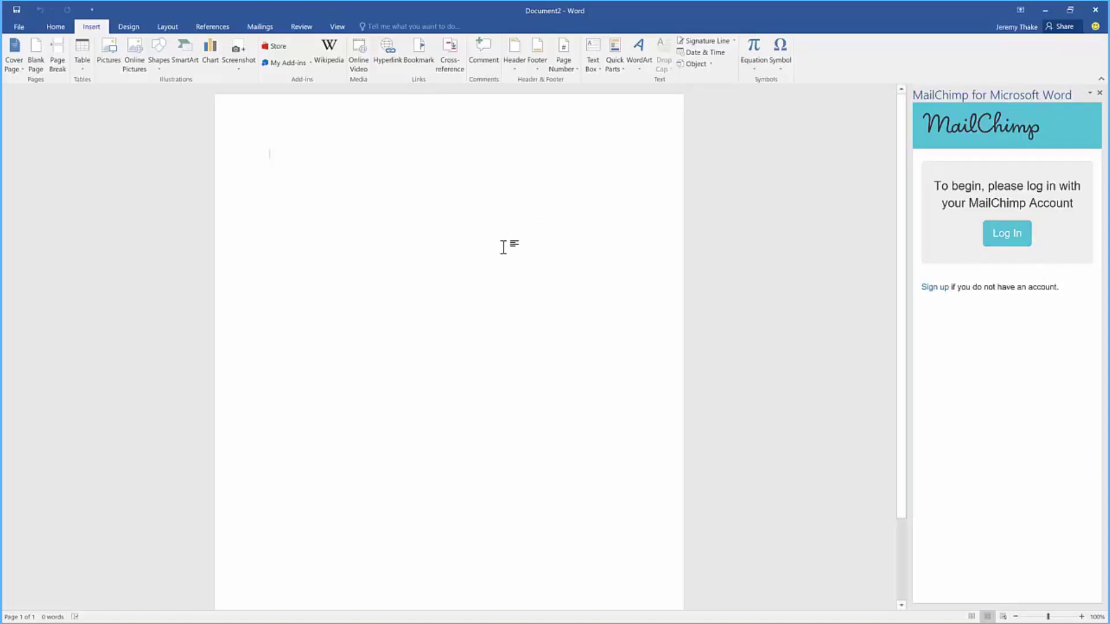
- Log in to MailChimp from the add-in pane using the suggested username and the pasted account password
click(993, 235)
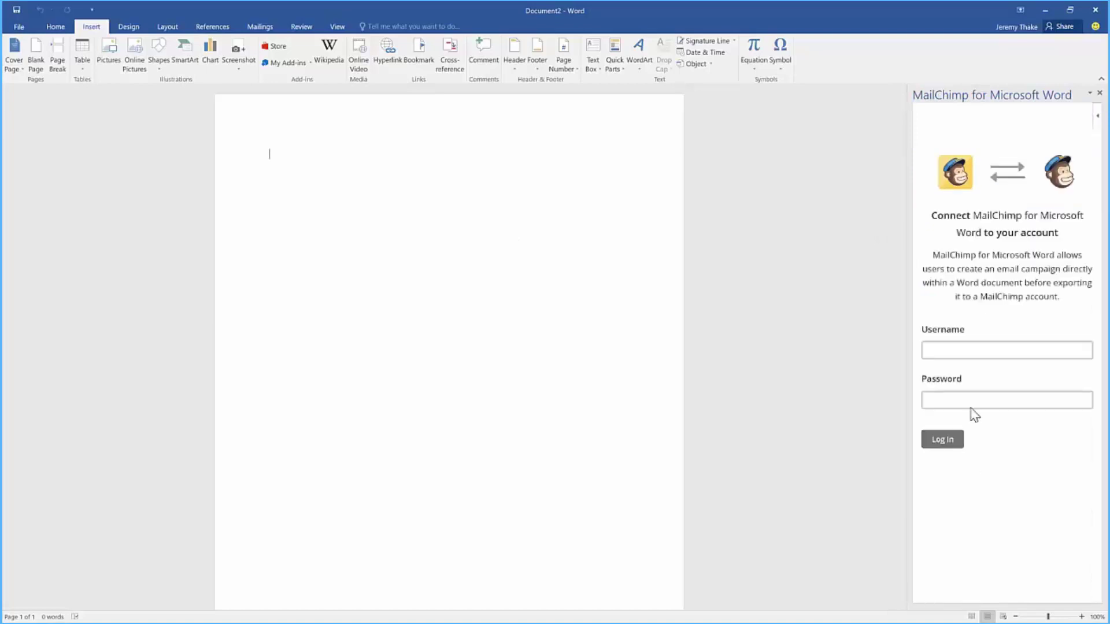
click(969, 353)
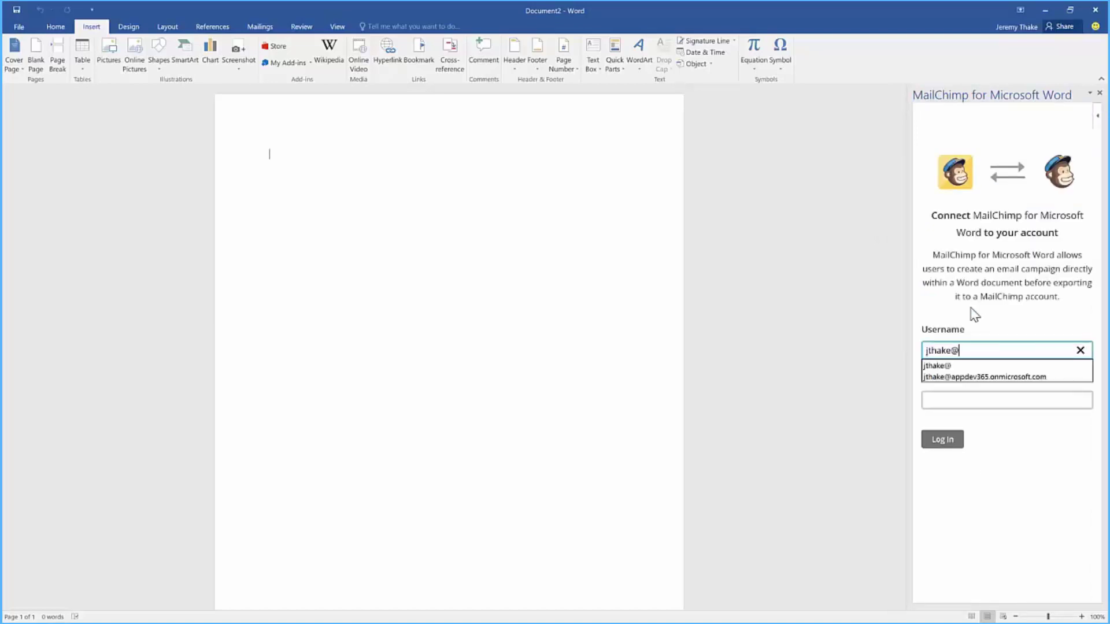
click(994, 377)
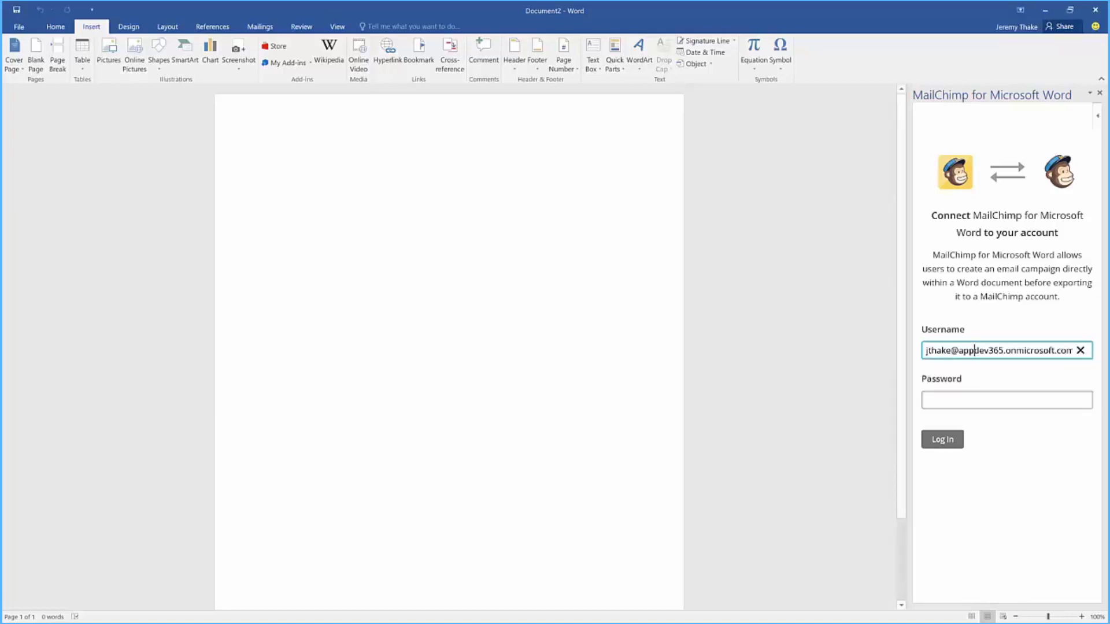
click(981, 399)
key(ctrl+v)
click(943, 446)
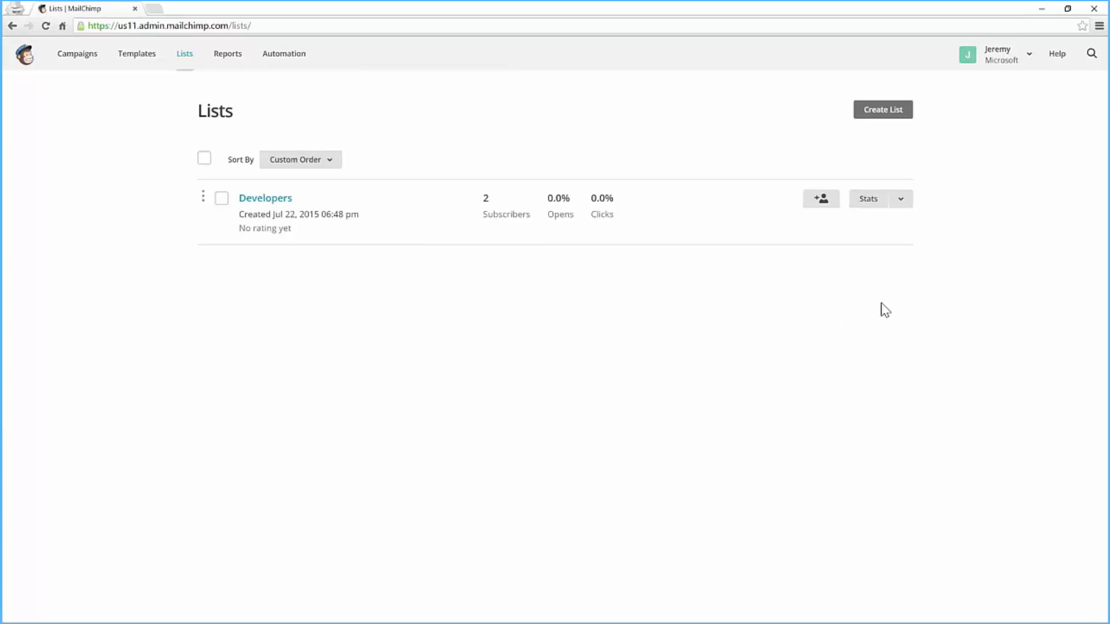
- Open Manage subscribers for the Developers list and view all of its subscribers
click(900, 211)
click(905, 226)
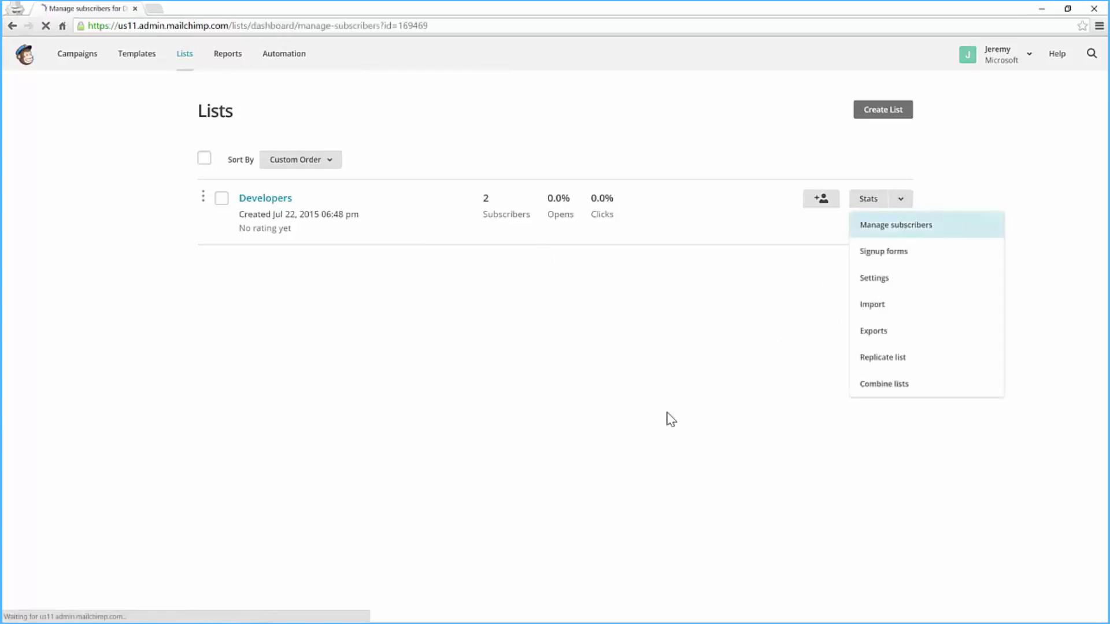
click(241, 273)
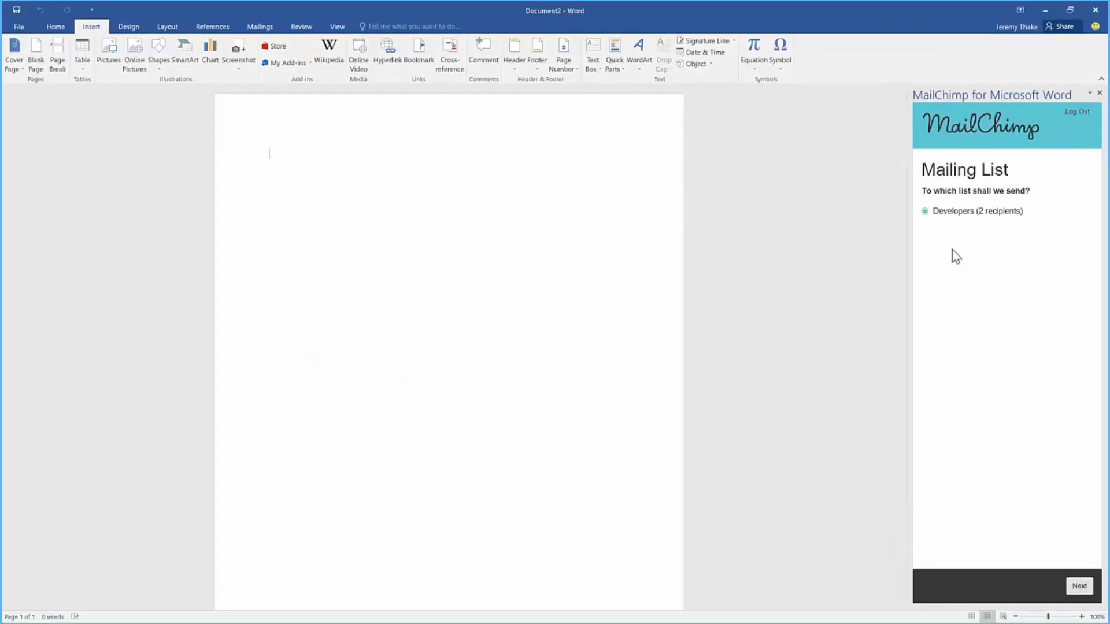
- Send to the Developers list and paste the prepared email text and logos into the document
click(924, 211)
click(1079, 586)
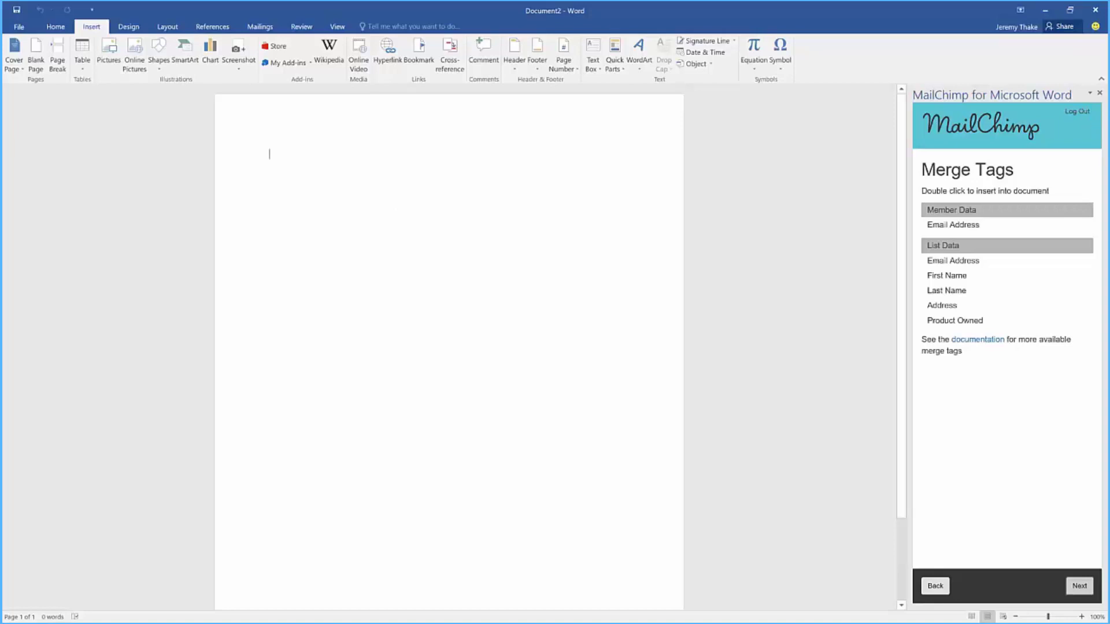
text(Hi there , how is your week going? I hope you are enjoying  as much as we are. Please visit http://dev.office.com to find out more about how to extend our products.)
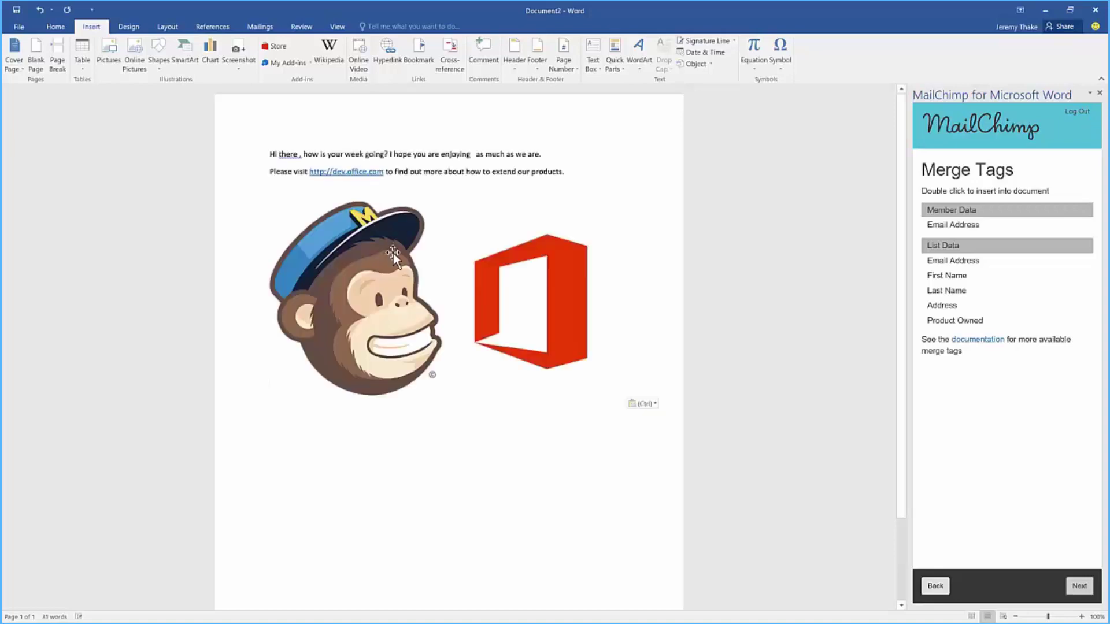
- Shrink the MailChimp logo and the Office logo to matching smaller sizes
click(391, 253)
drag(443, 397, 364, 309)
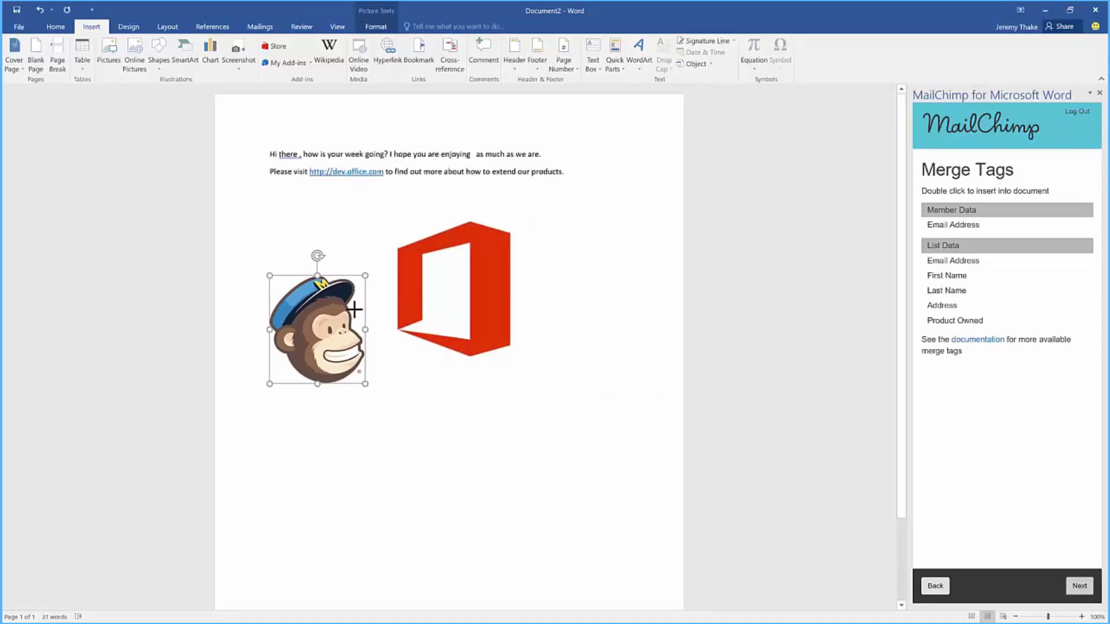
click(379, 284)
drag(541, 210, 494, 199)
click(559, 276)
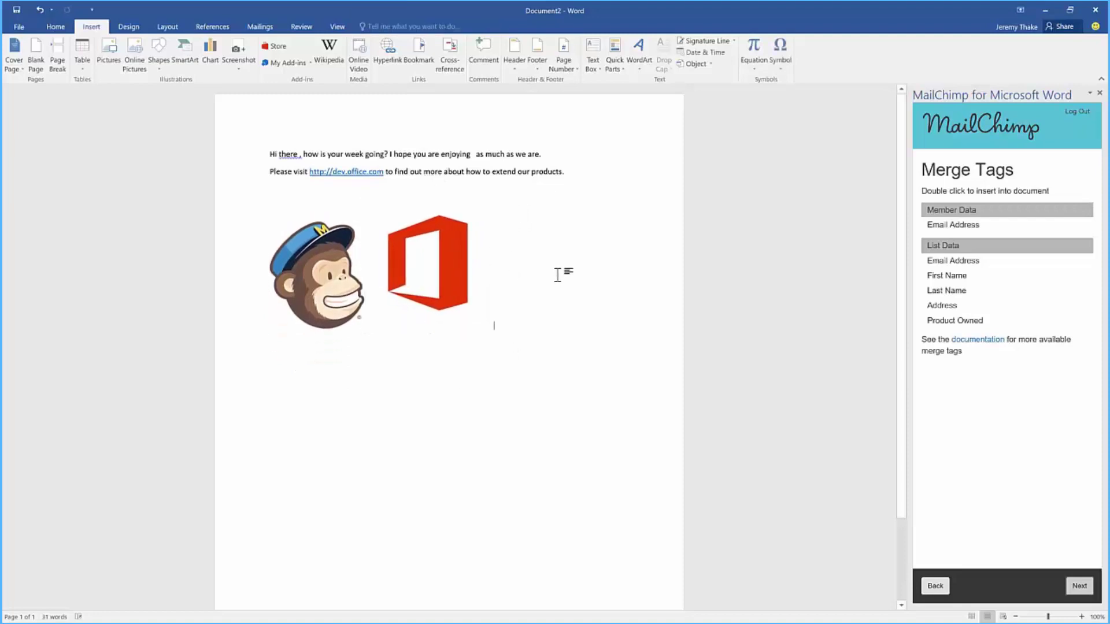
- Insert *|FNAME|* and *|LNAME|* after 'there' and *|PROD|* after 'enjoying' in the greeting
click(300, 155)
click(958, 275)
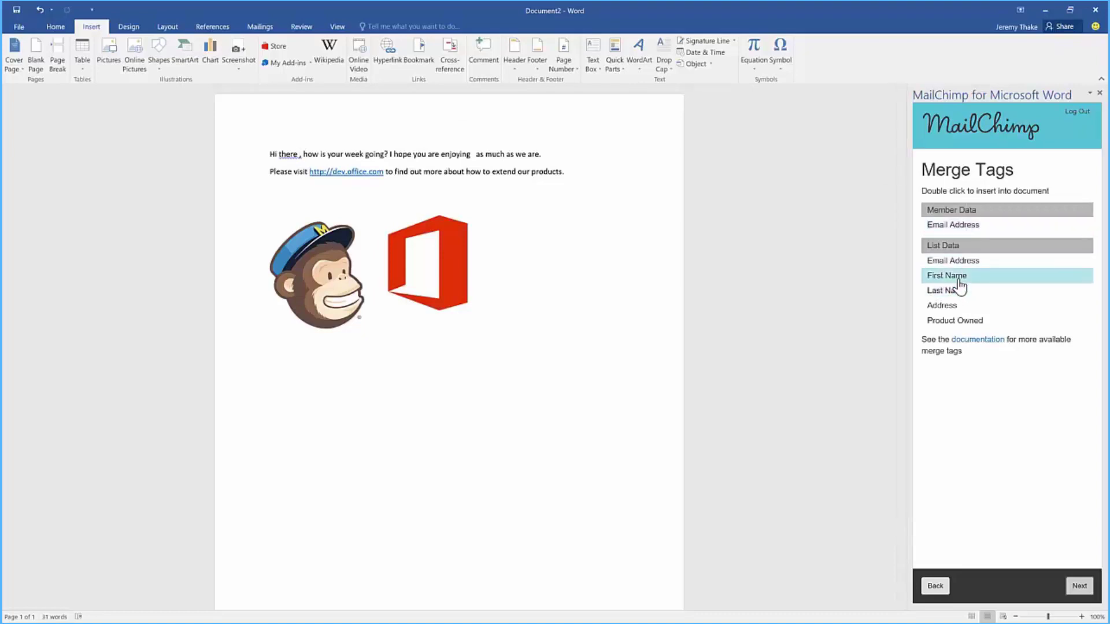
double_click(958, 275)
click(346, 157)
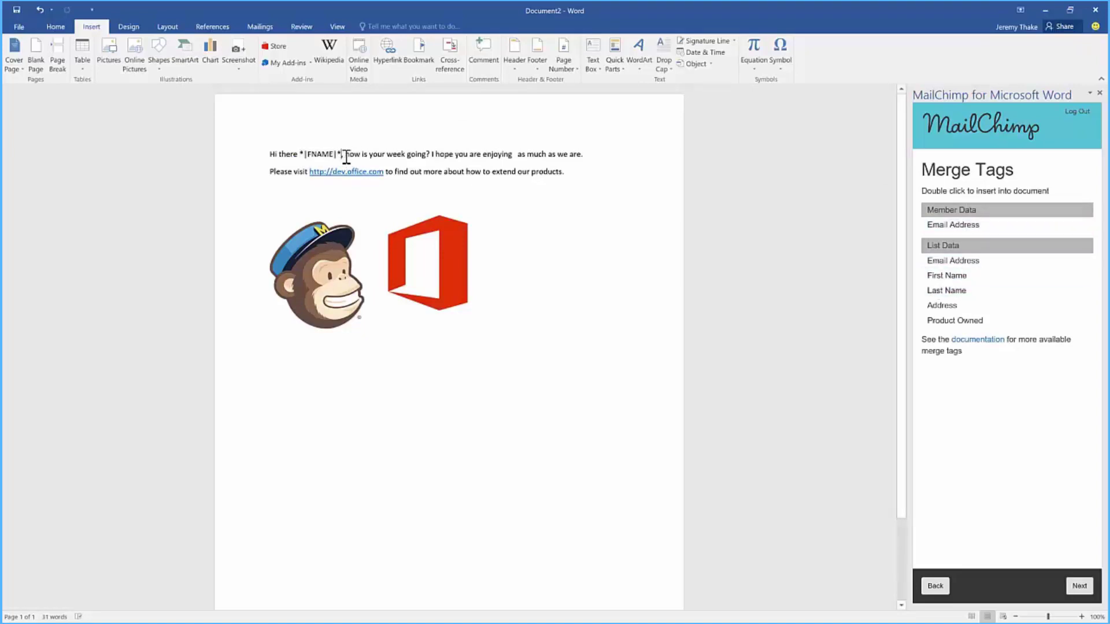
double_click(953, 291)
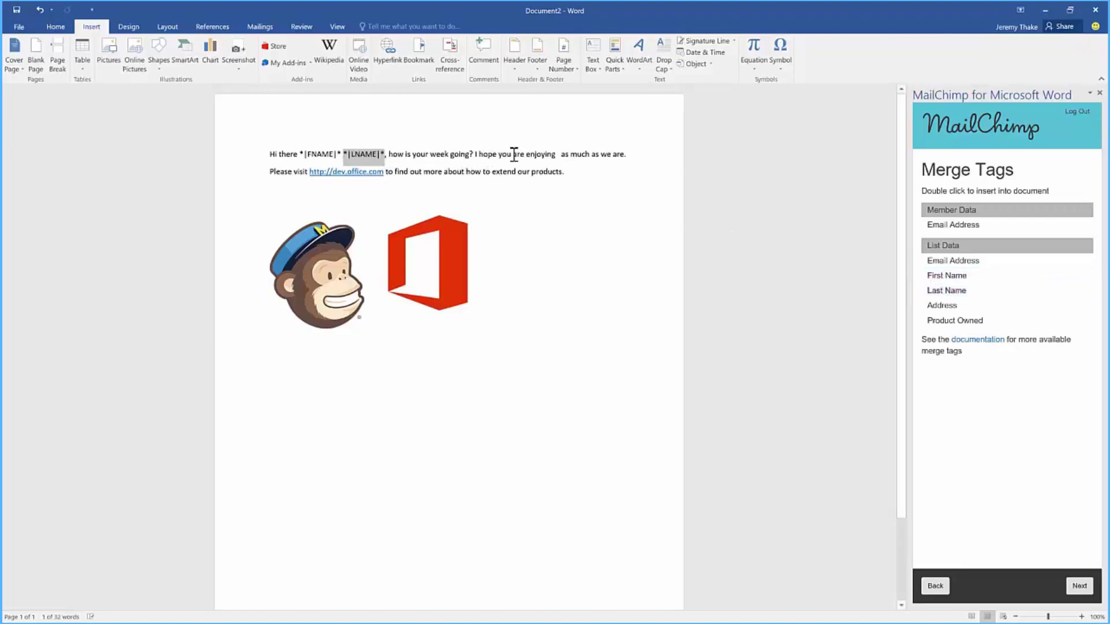
click(560, 156)
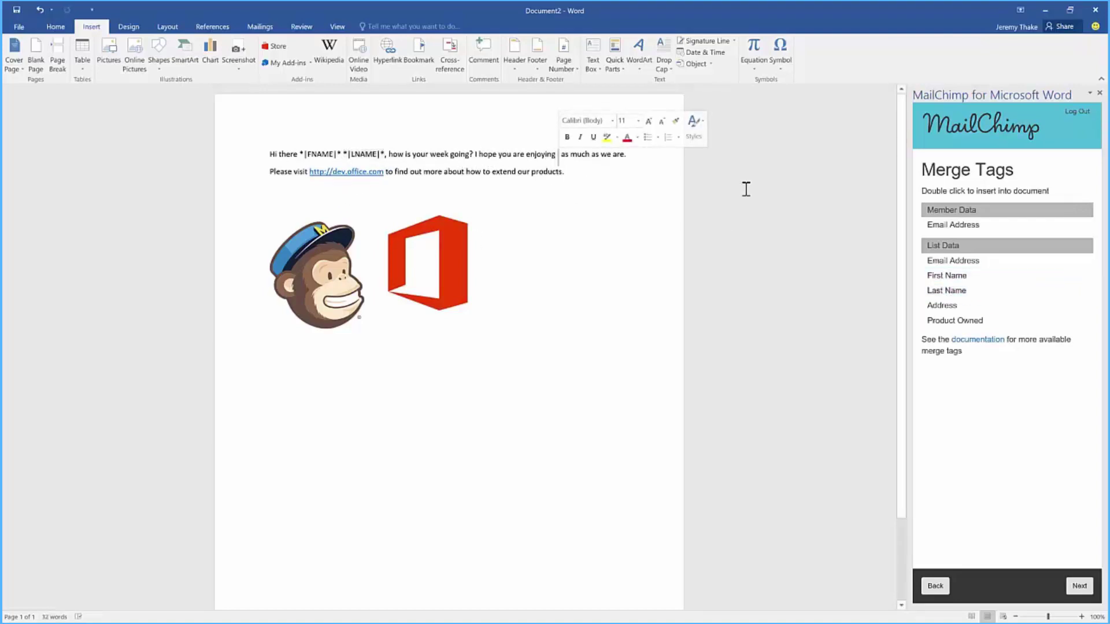
double_click(955, 320)
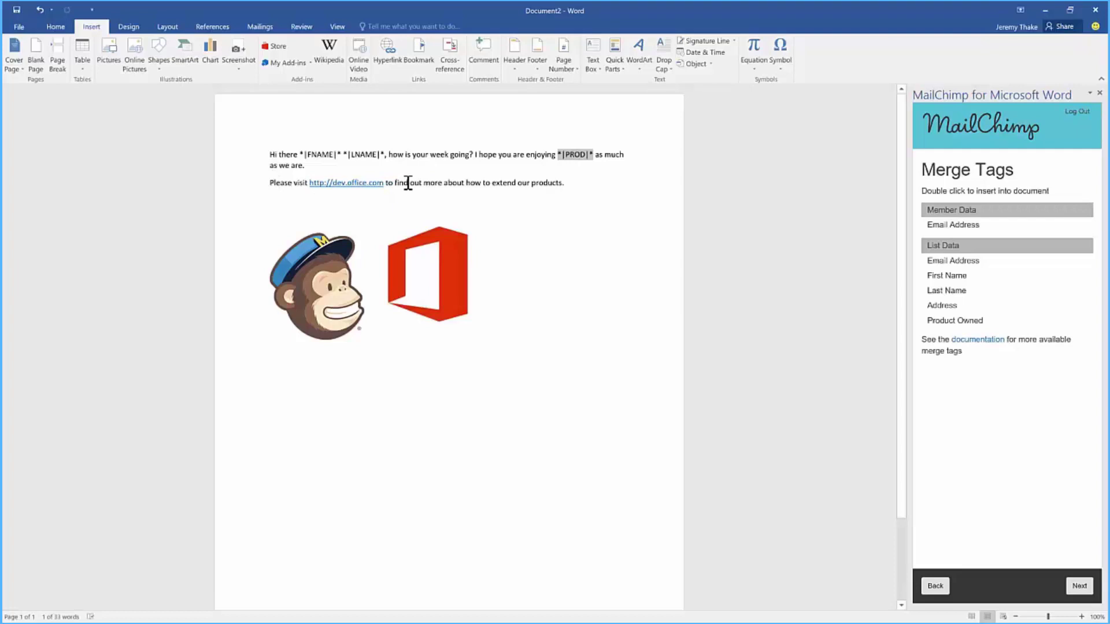
drag(493, 183, 594, 183)
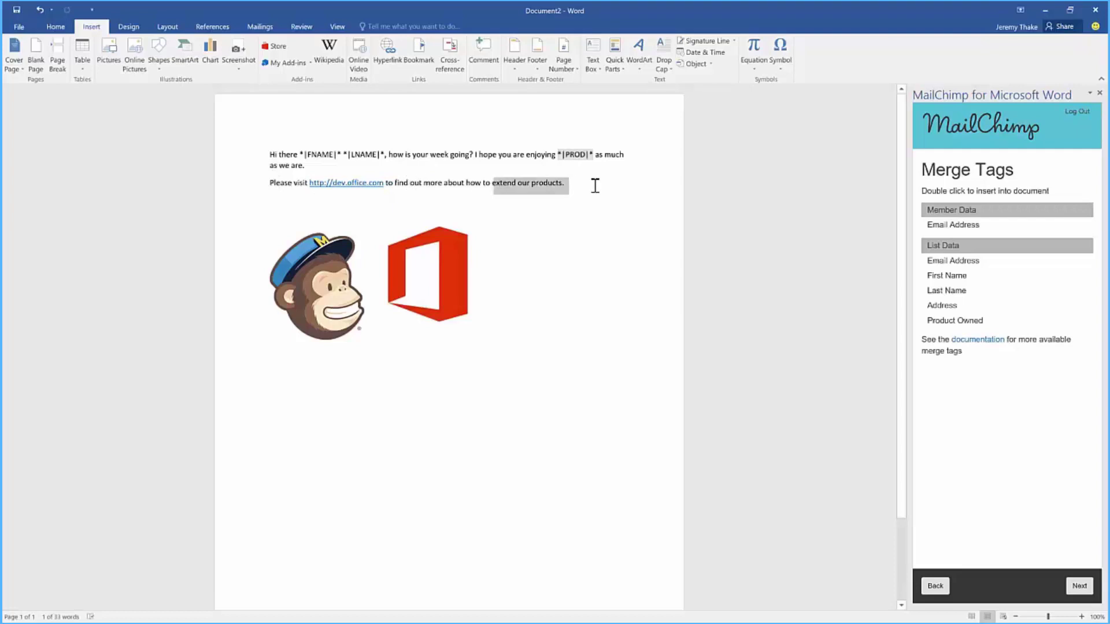
- Name the campaign 'Show us the love', paste in the email subject line, and save the campaign
click(1079, 586)
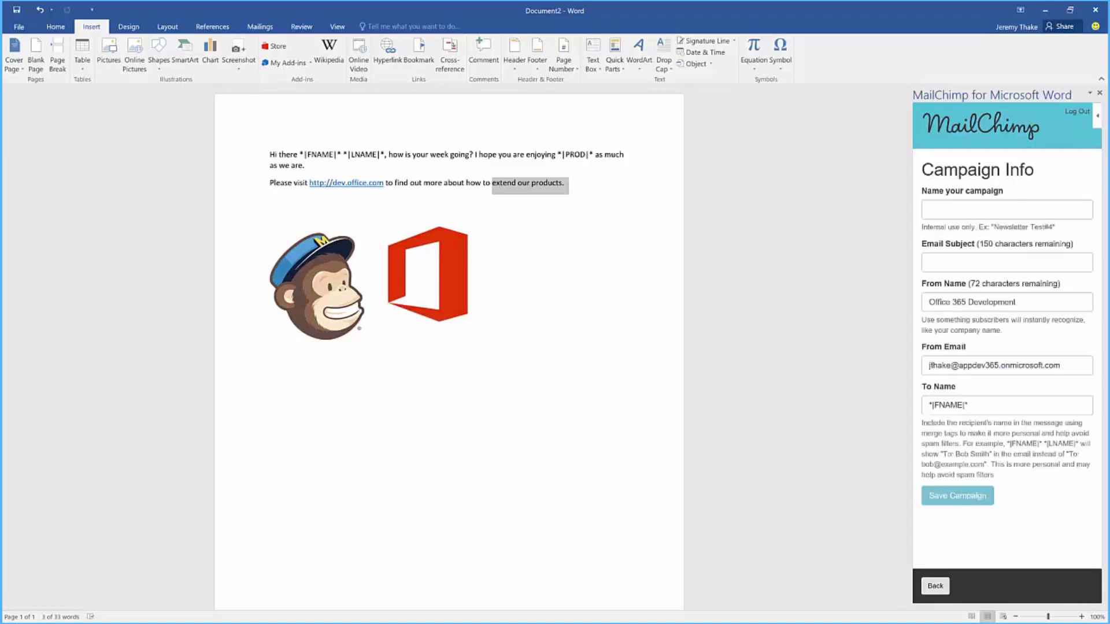
click(1006, 209)
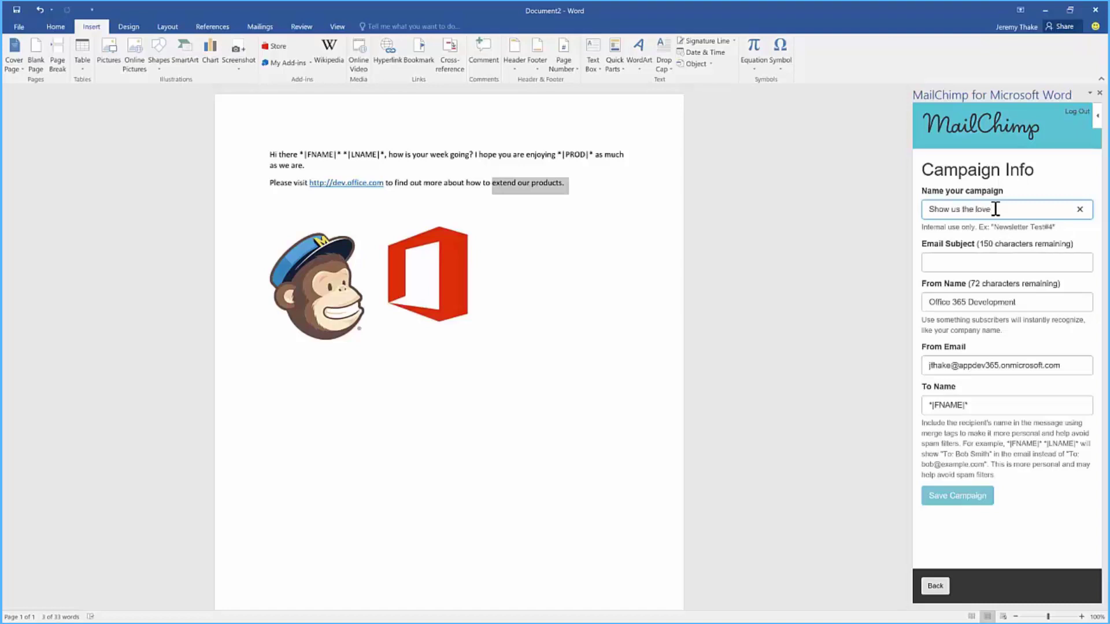
key(Tab)
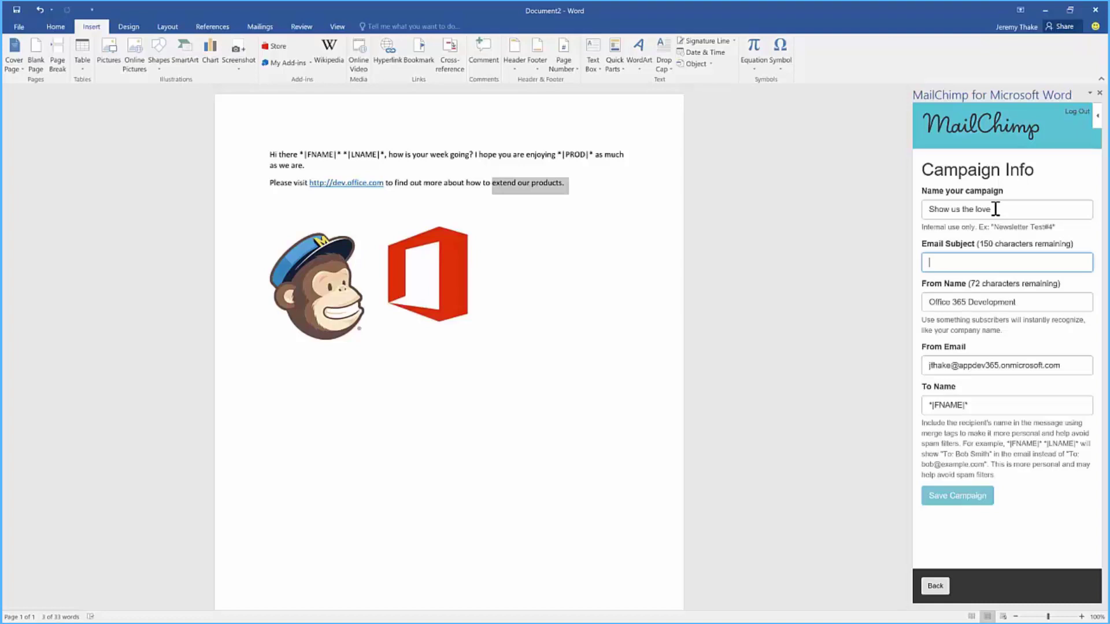
text(Do you love the products as much as we do?)
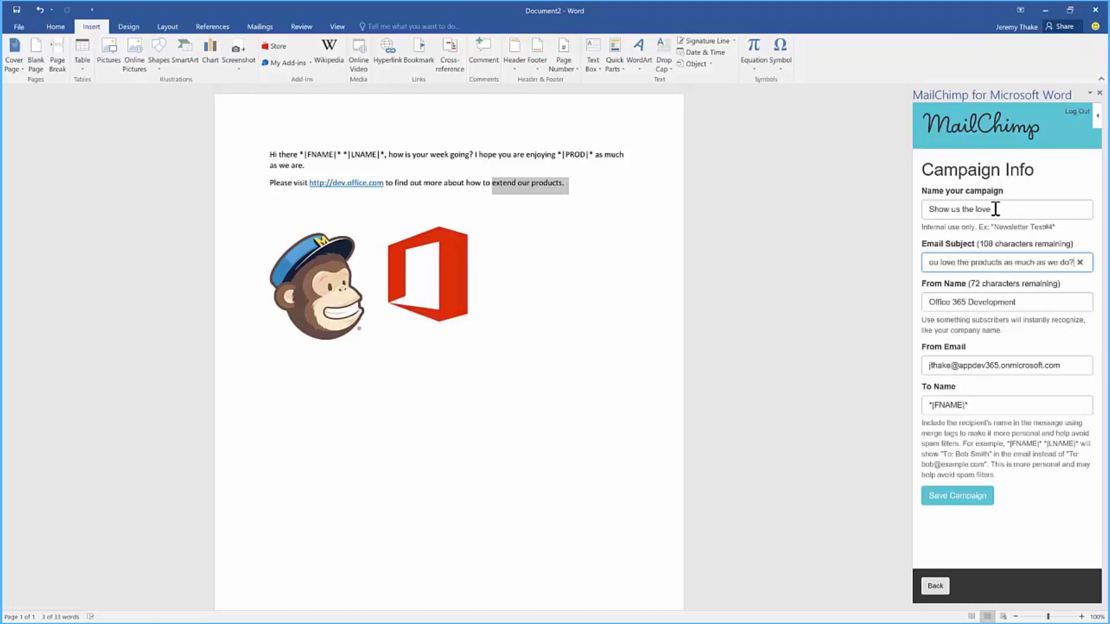
click(959, 503)
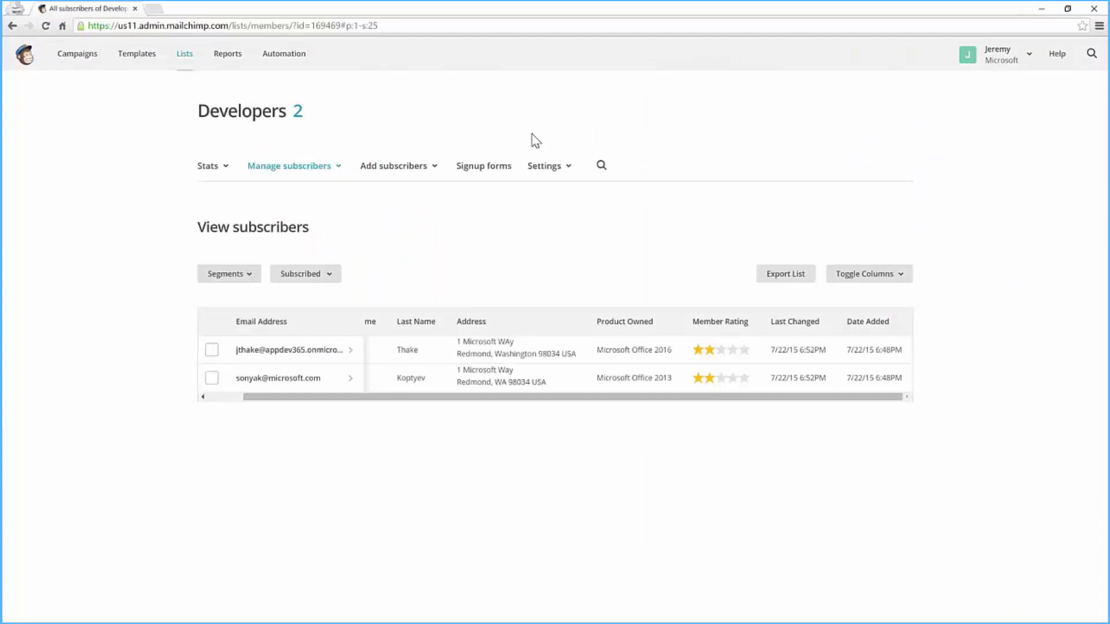
- Open the email preview for the 'Show us the love' campaign from the Campaigns page
click(88, 64)
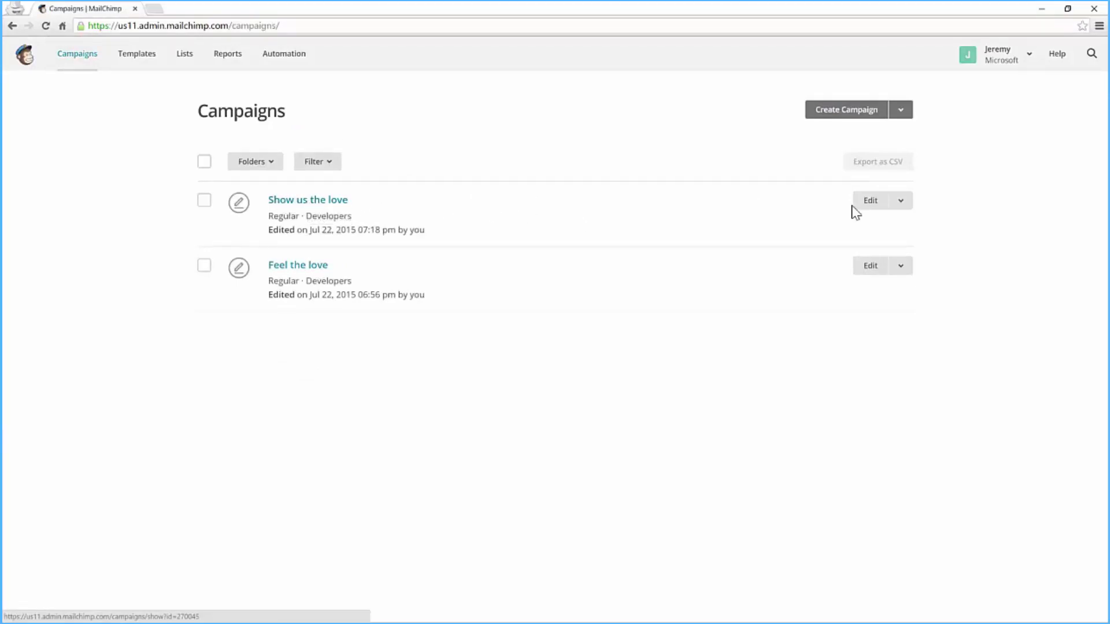
click(901, 200)
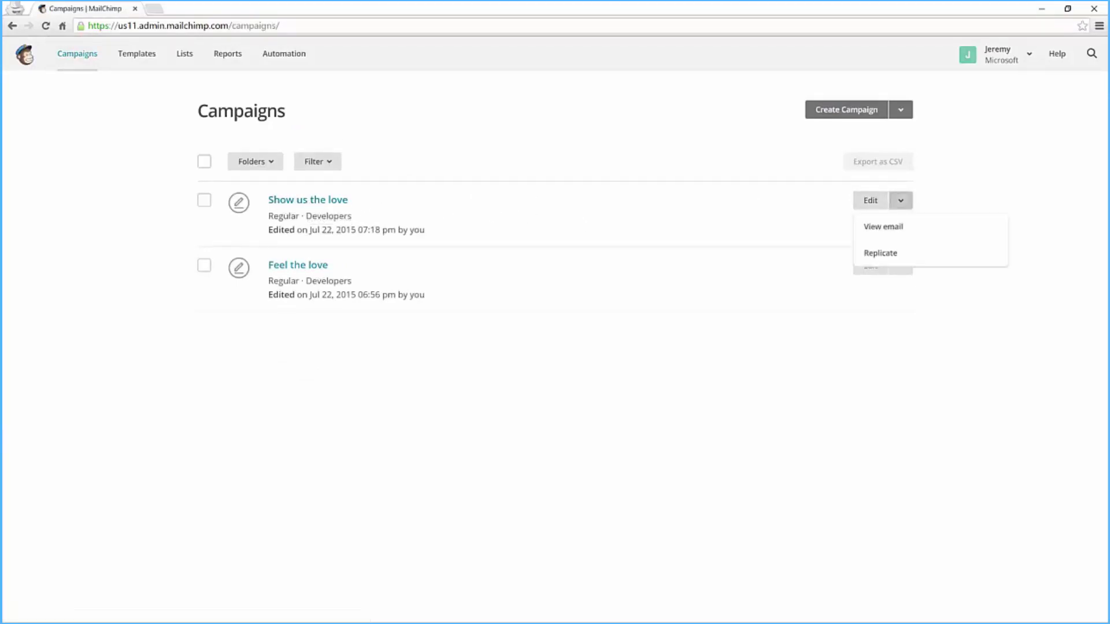
click(899, 228)
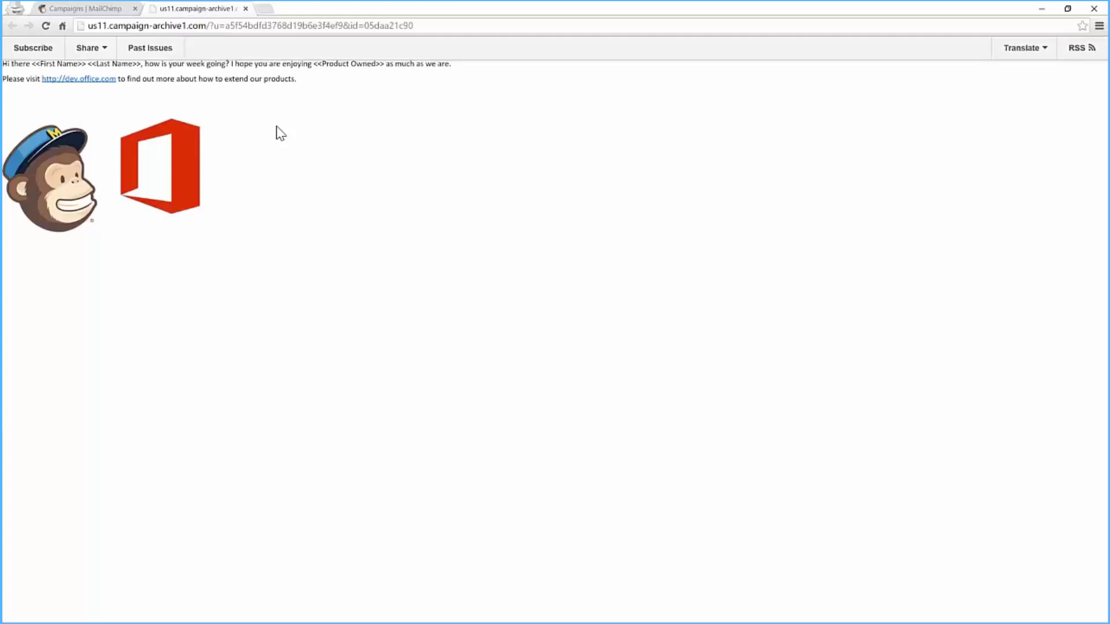
- Inspect the merged text and First Name placeholder in the preview, then close it
drag(7, 64, 334, 249)
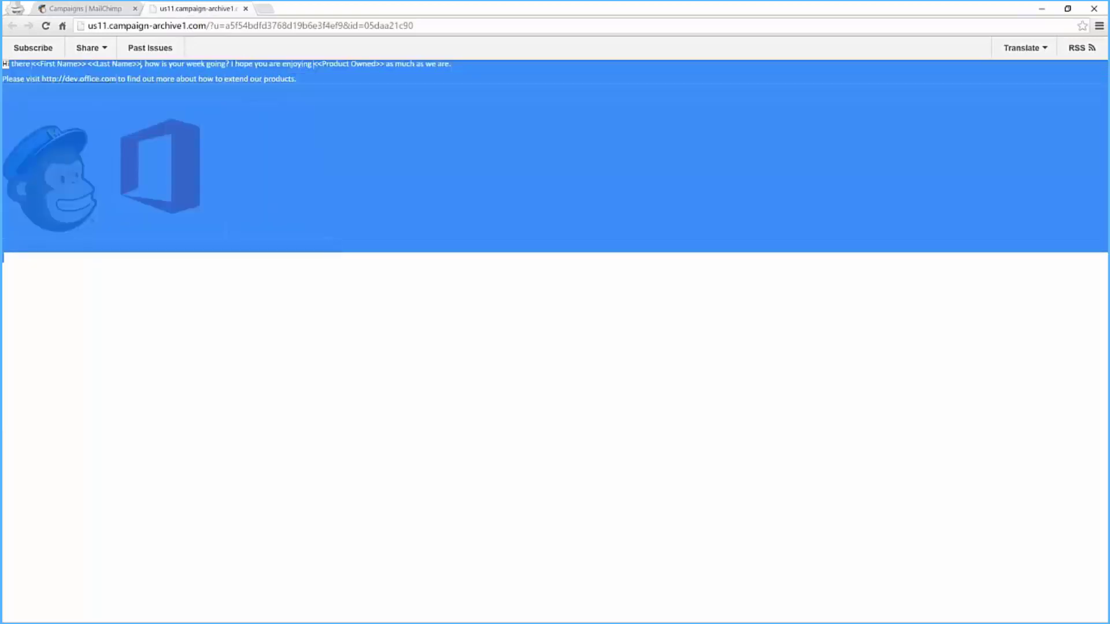
click(330, 286)
drag(32, 65, 149, 69)
click(148, 69)
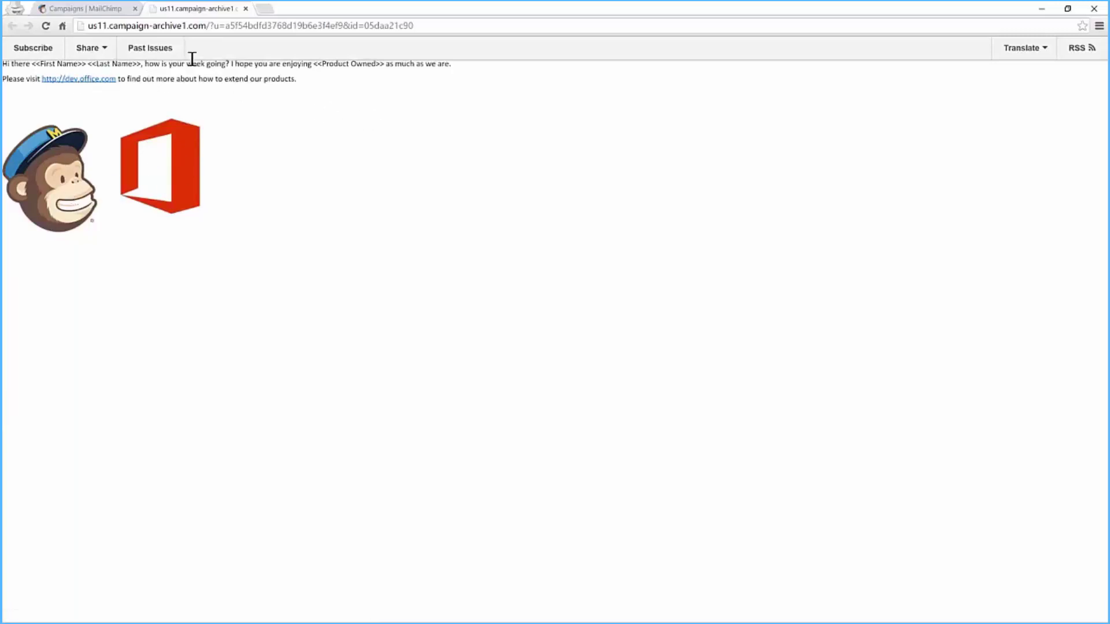
click(246, 9)
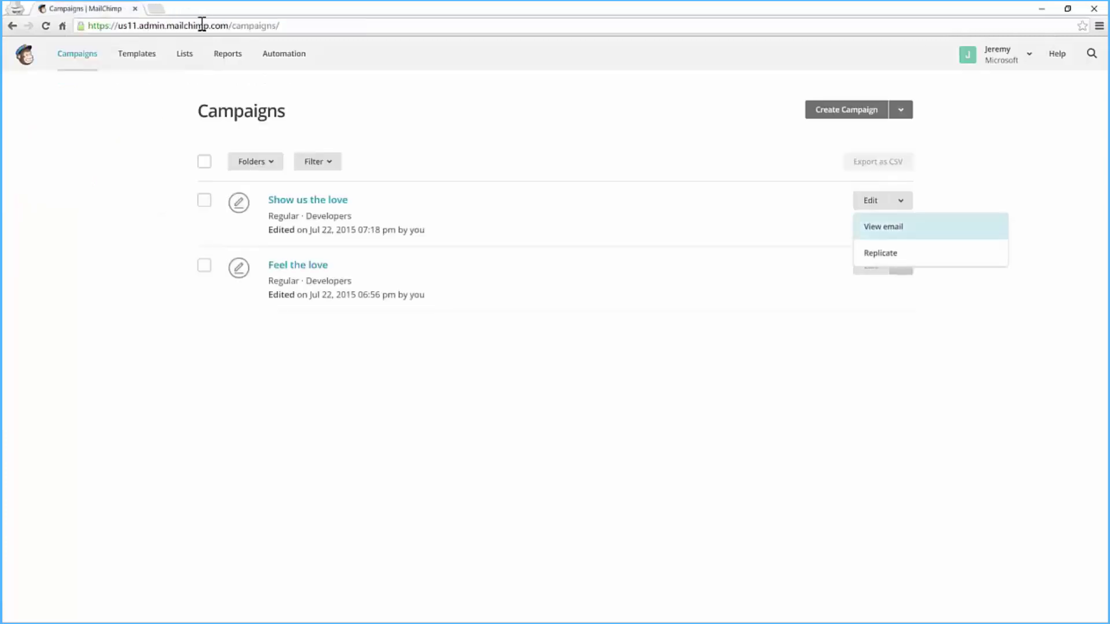